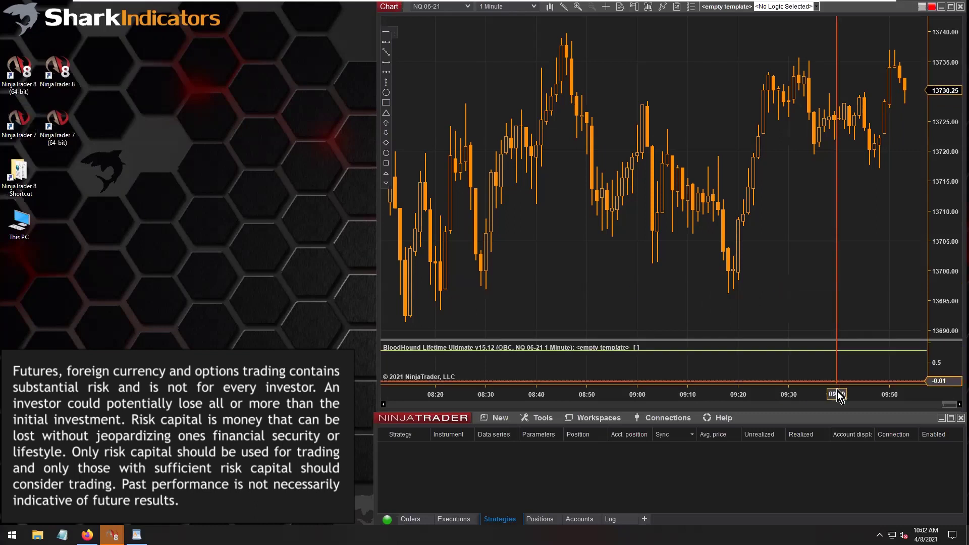
Step: Zoom in on the last forty minutes and circle the 09:40 doji bar with an ellipse
left_click_drag(835, 393, 553, 158)
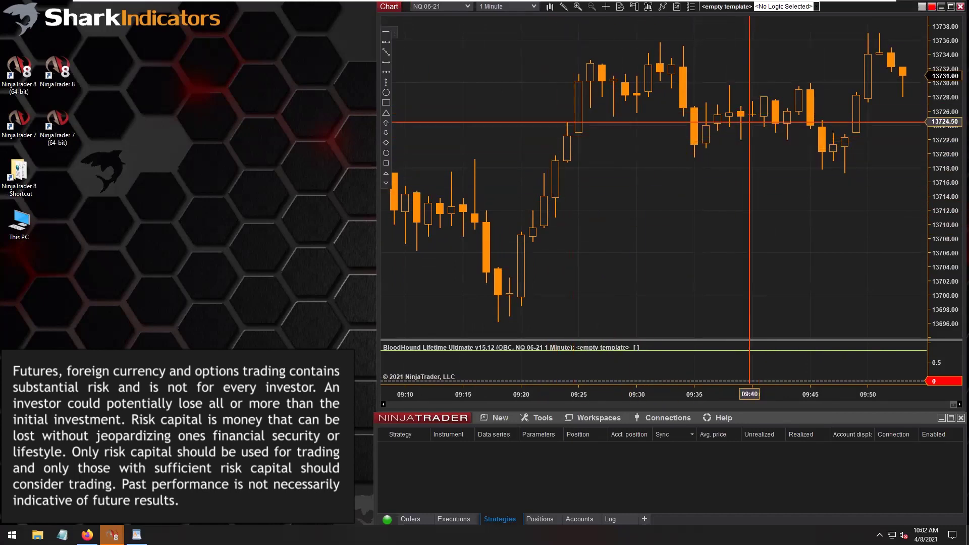
left_click(386, 93)
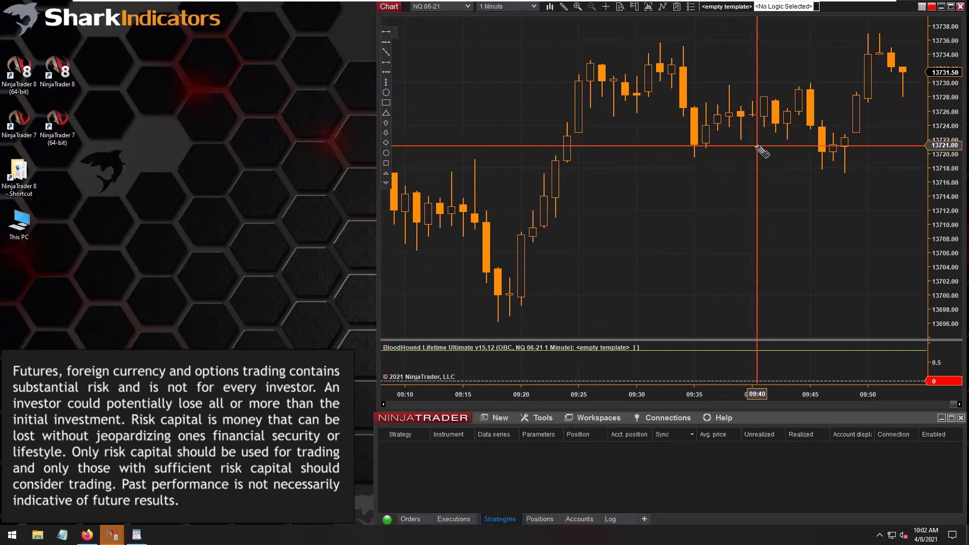
left_click_drag(762, 129, 745, 101)
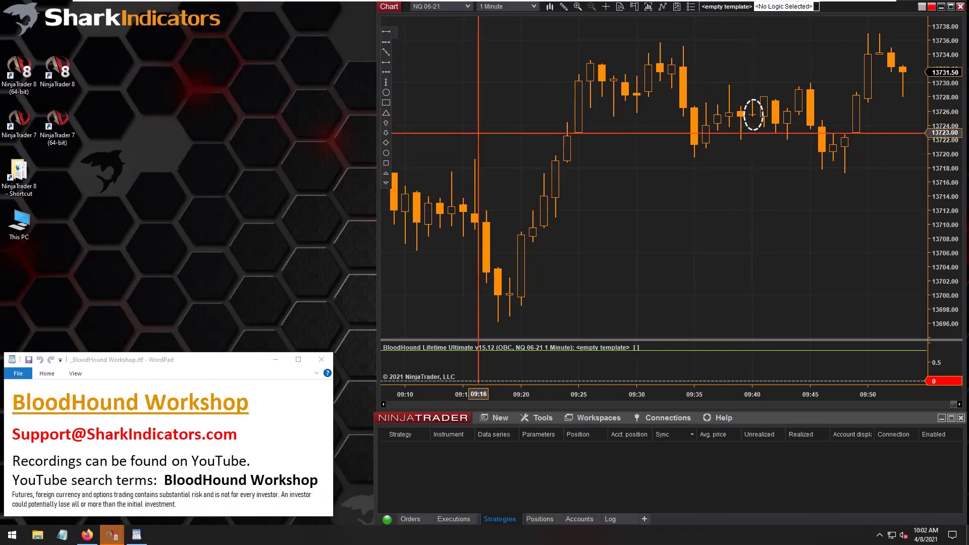
Step: Pan the chart back to about 08:00, return to the latest bars, and put BloodHound top-left
scroll(443, 108, "up", 5)
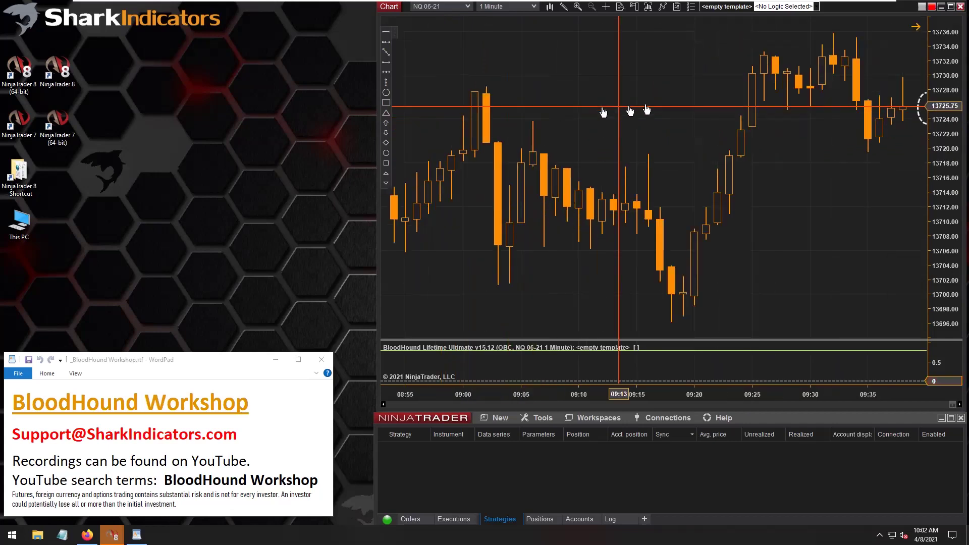
left_click_drag(476, 286, 806, 267)
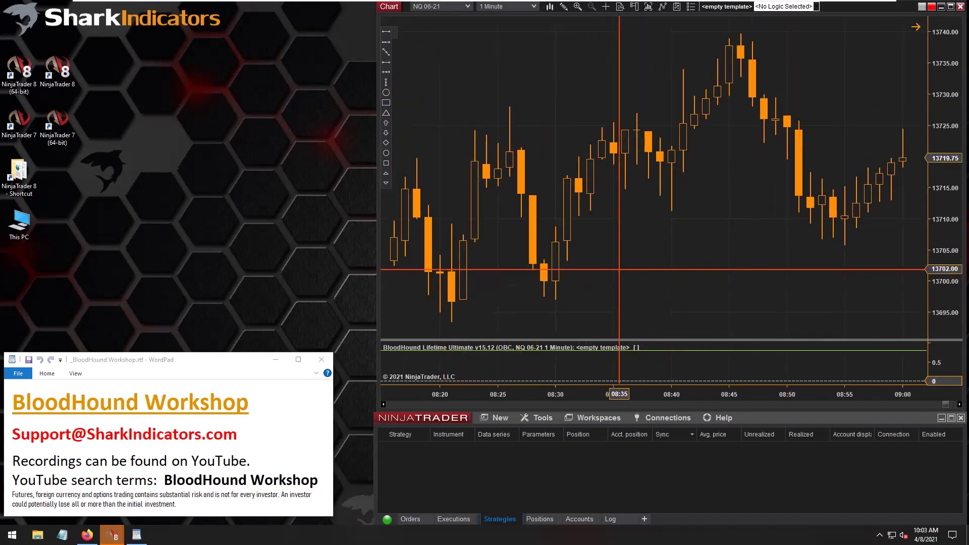
left_click_drag(616, 267, 803, 266)
left_click_drag(696, 285, 798, 210)
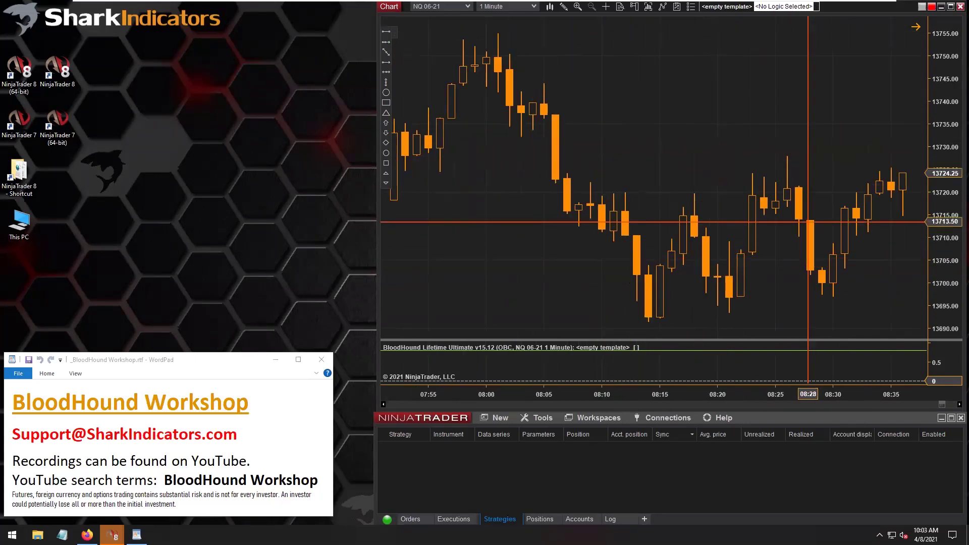
left_click_drag(839, 134, 560, 282)
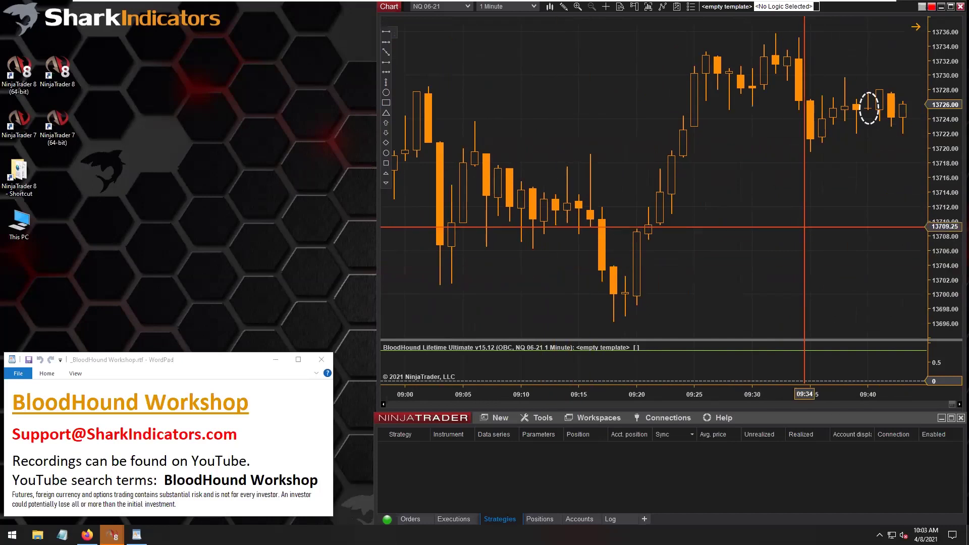
left_click_drag(800, 230, 743, 229)
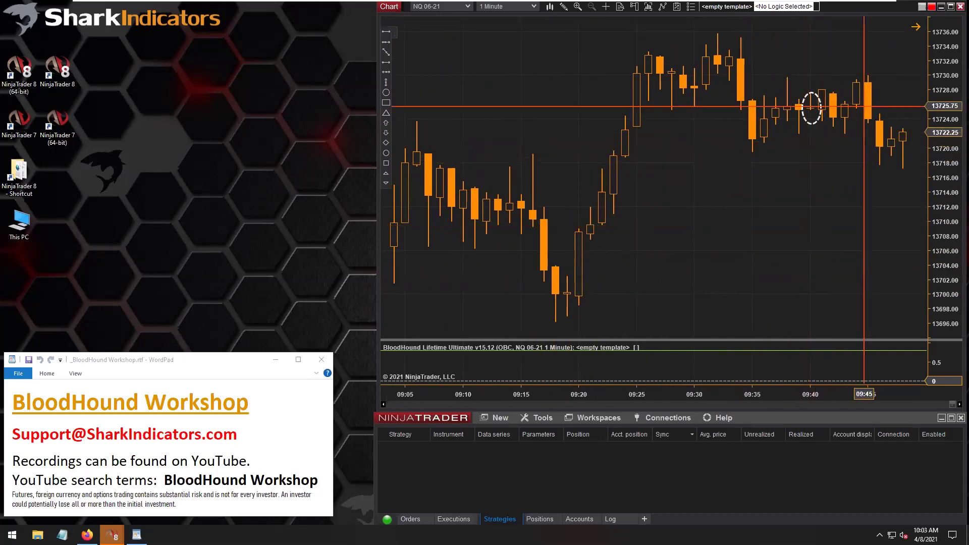
left_click(915, 26)
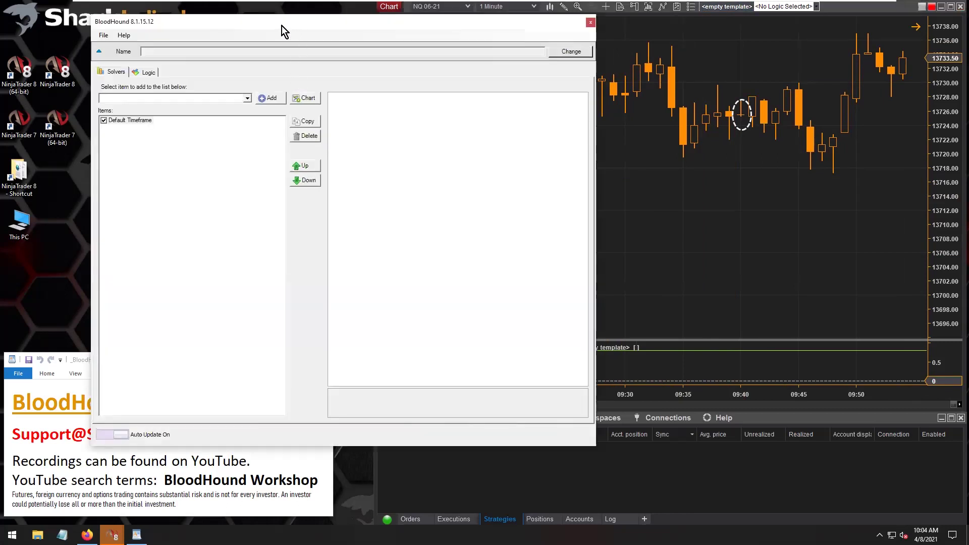
left_click_drag(281, 25, 193, 14)
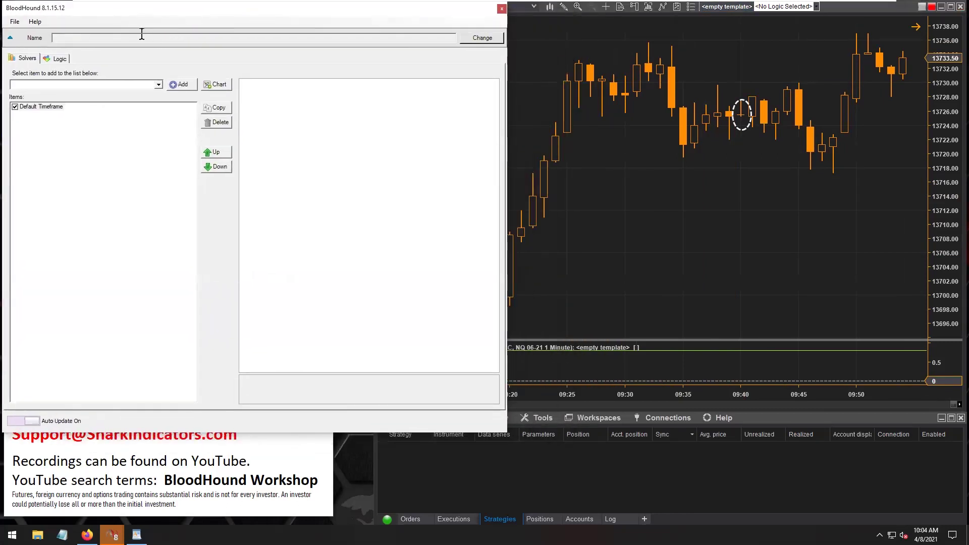
Step: Save the BloodHound template as Si-BHWorkshop20210408
left_click(472, 38)
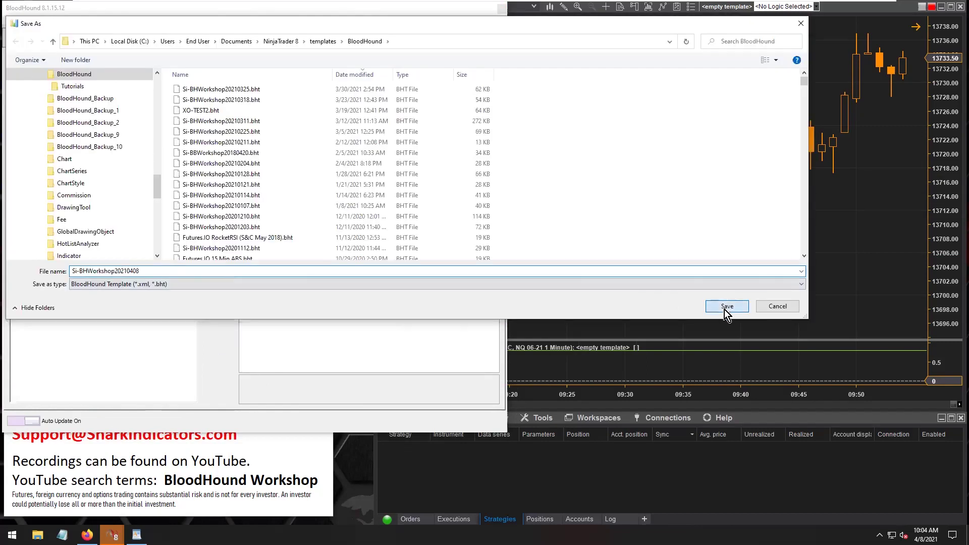
left_click(727, 307)
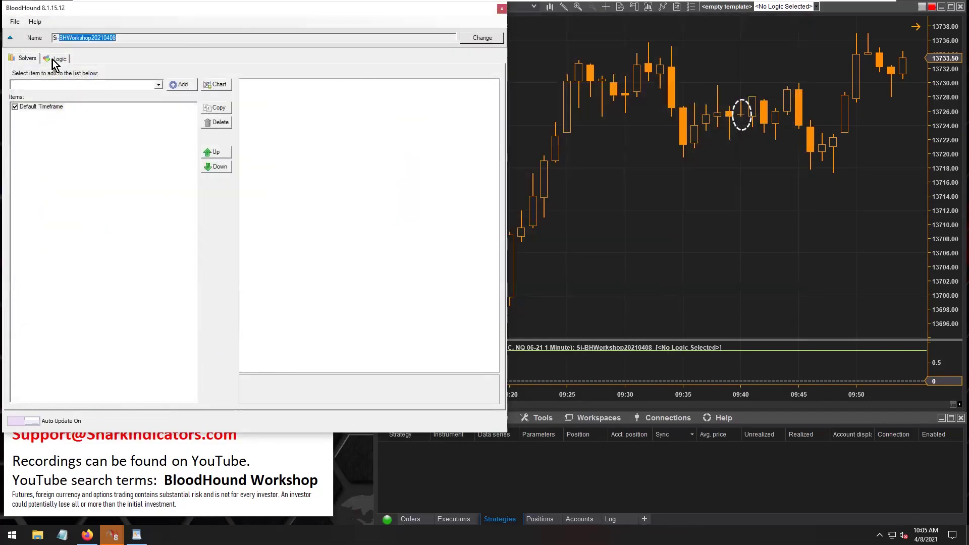
Step: Create a new logic named 'Remove Signals on Doji bars' with its Result node
left_click(57, 60)
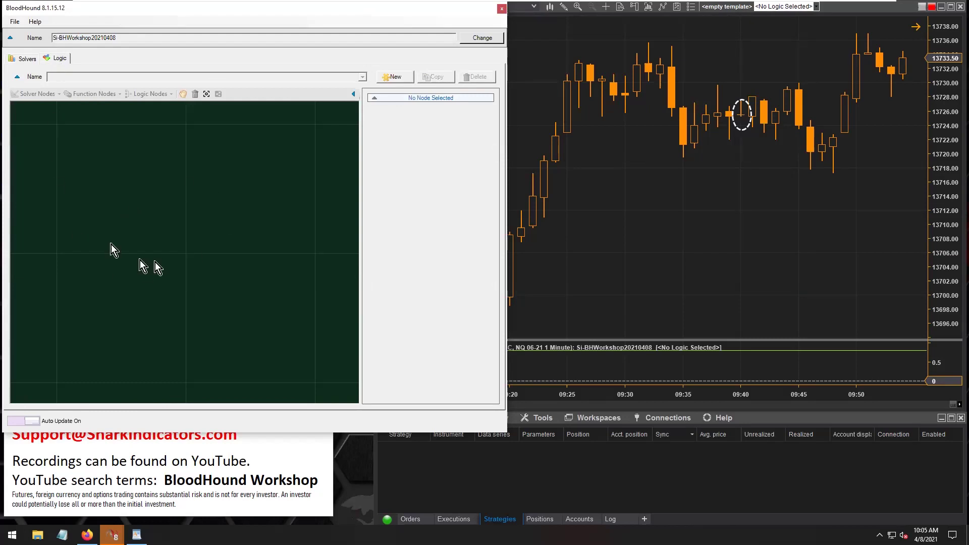
left_click(394, 77)
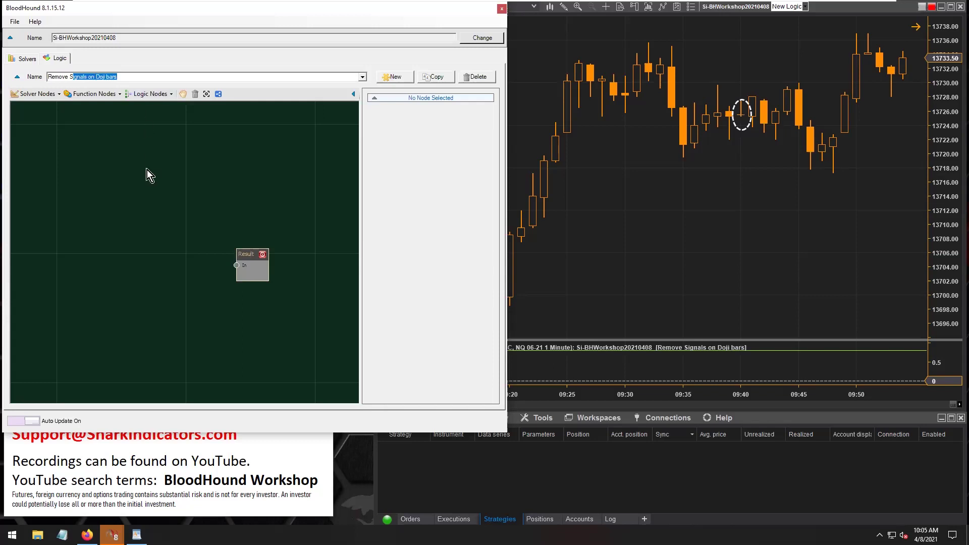
left_click(40, 95)
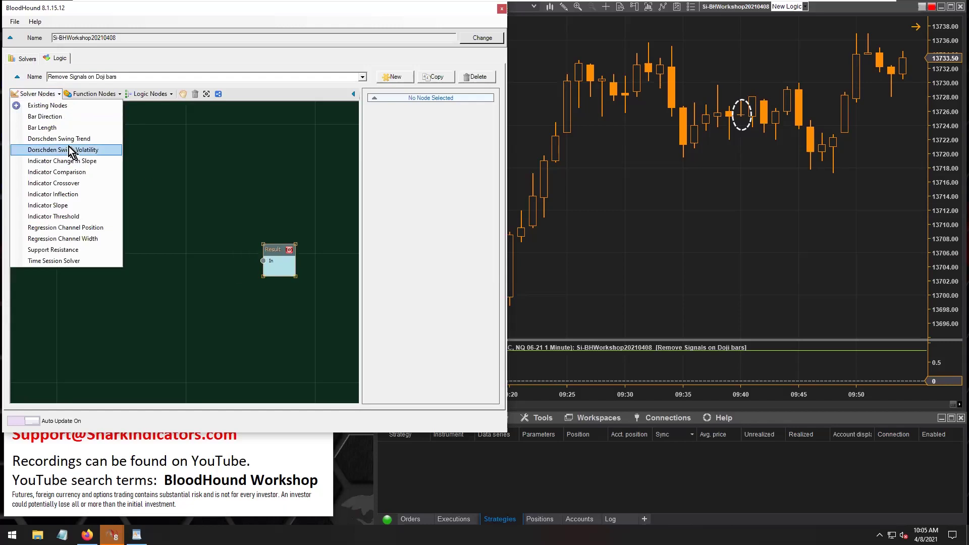
Step: Place a Bar Direction solver node and wire its output into the Result node's input
left_click(47, 116)
left_click(90, 247)
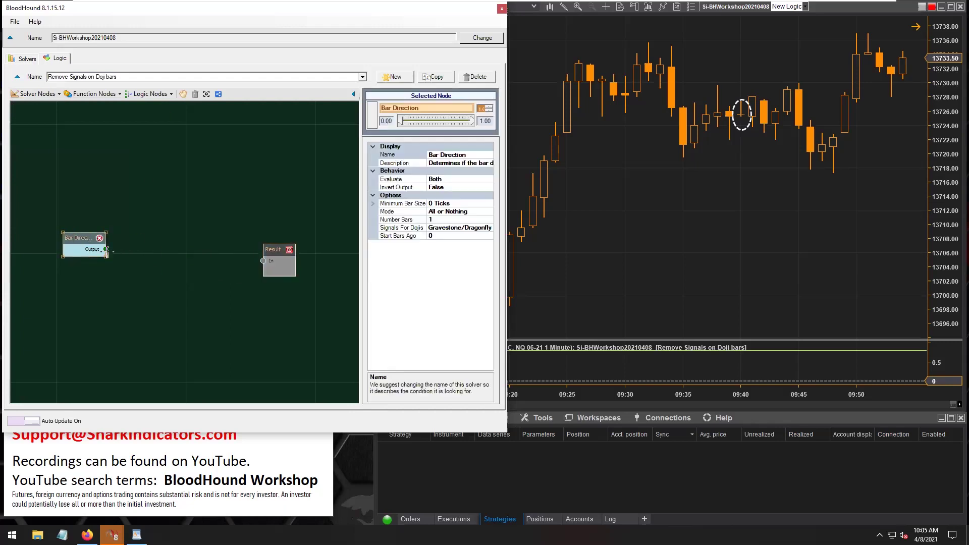
left_click_drag(106, 249, 263, 260)
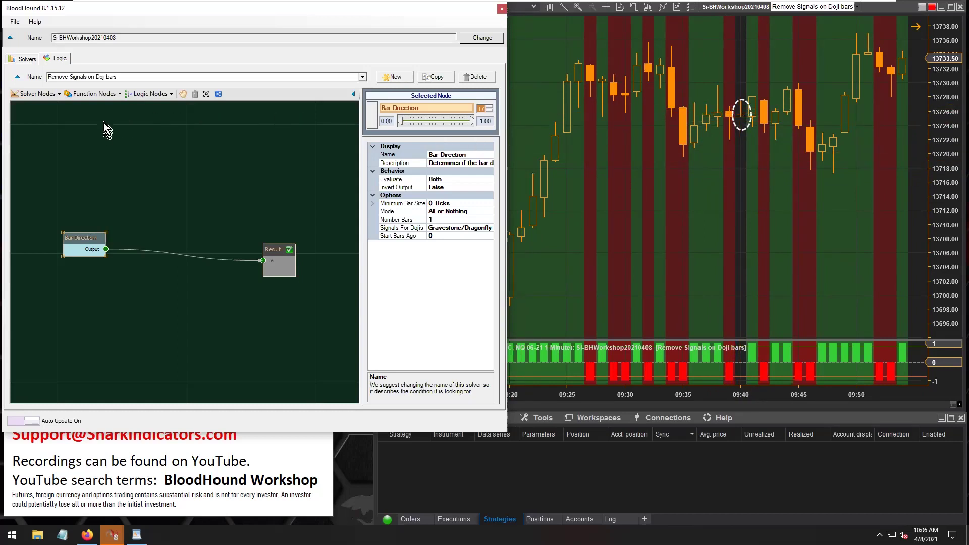
left_click(143, 94)
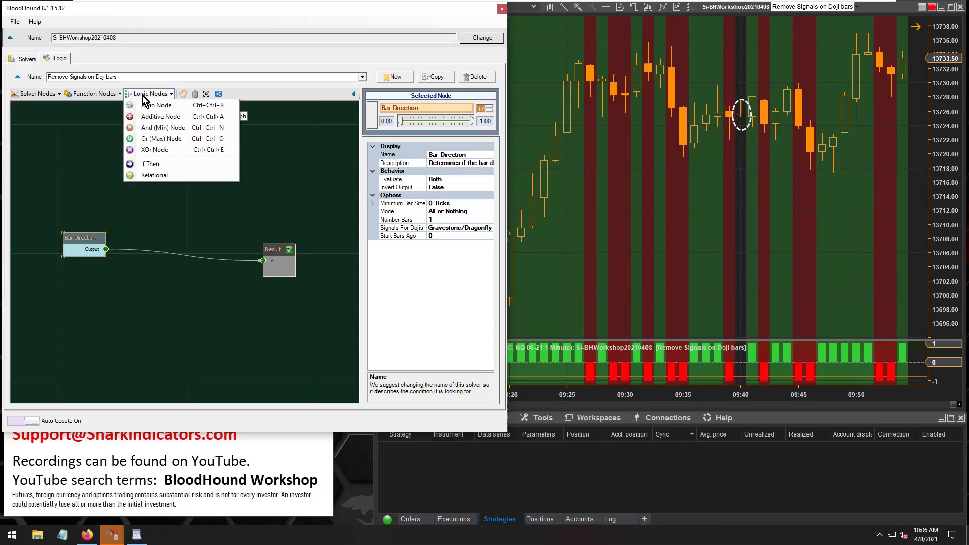
Step: Insert an And node above the Bar Direction–Result link, rearrange the nodes, and bring the chart forward
left_click(161, 128)
left_click_drag(200, 260, 176, 205)
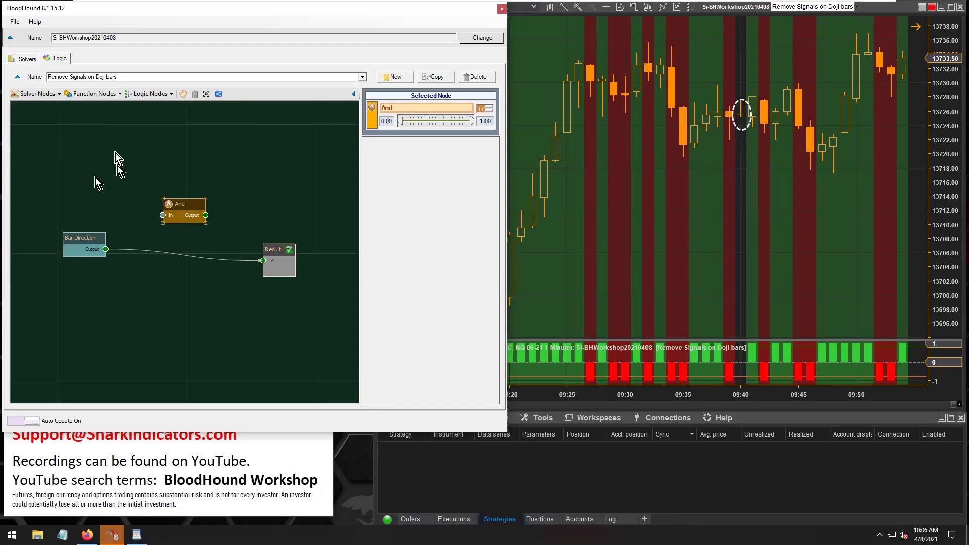
left_click_drag(181, 208, 187, 213)
left_click_drag(76, 240, 263, 260)
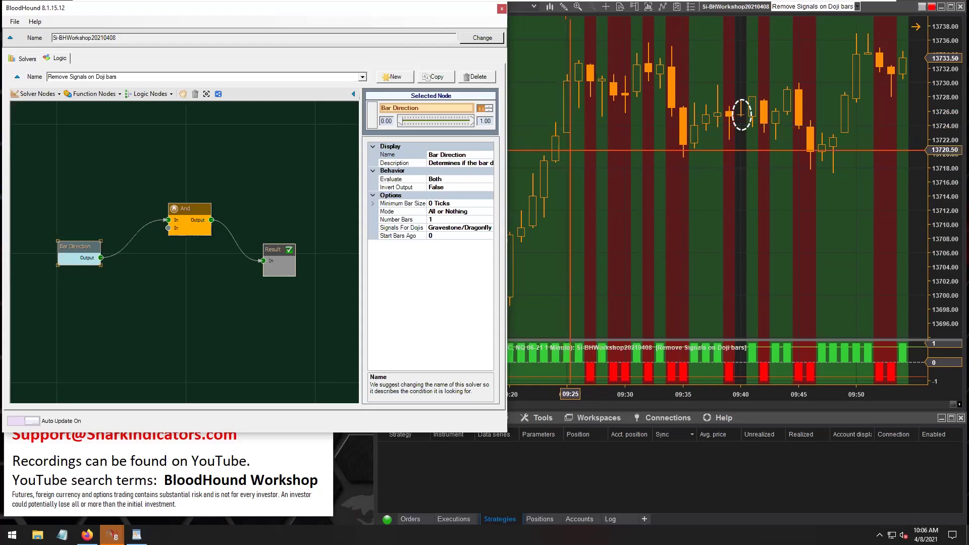
left_click(524, 159)
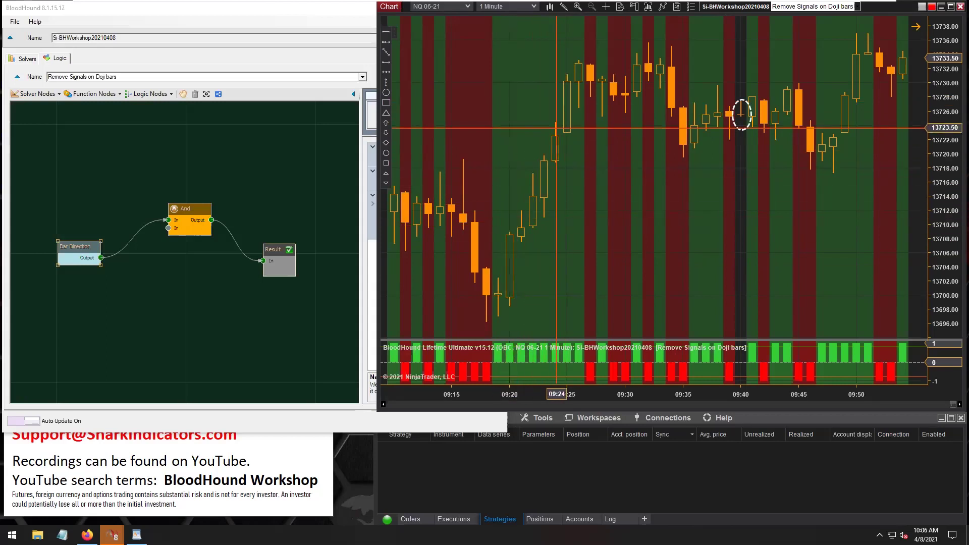
Step: Enlarge the BloodHound indicator panel and shift the Bar Direction node further left
left_click_drag(538, 339, 538, 320)
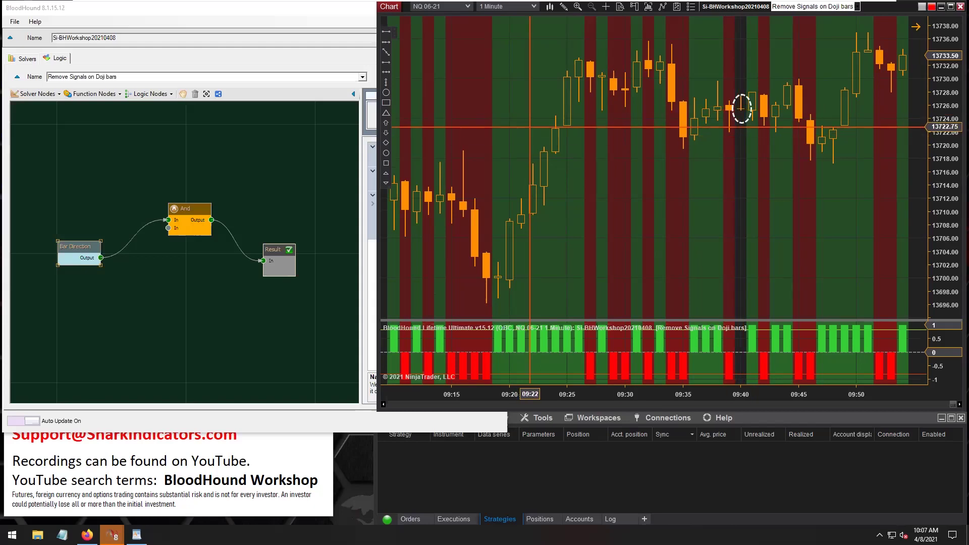
left_click_drag(72, 251, 43, 254)
Step: Add a Long/Short Modifier node below Bar Direction, fed by Bar Direction's output
left_click(90, 94)
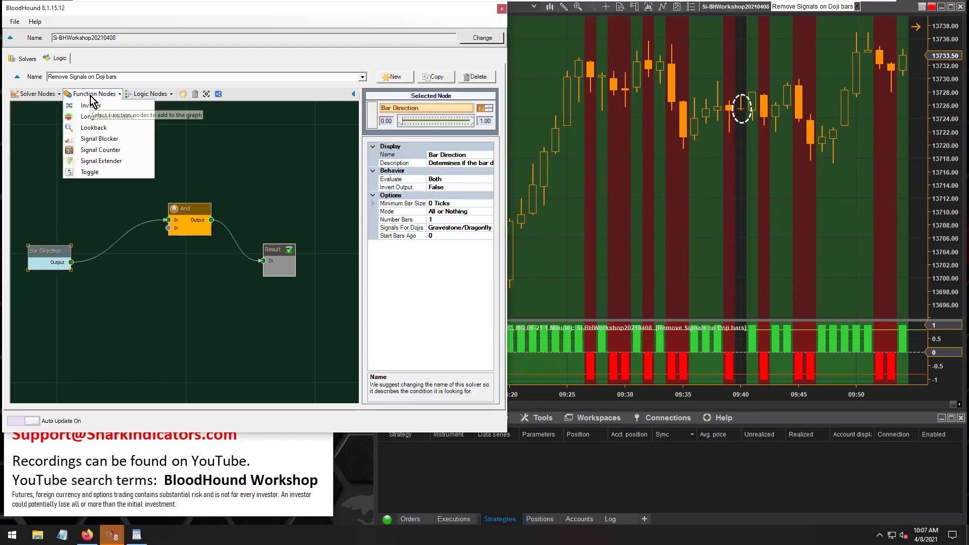
left_click(104, 117)
left_click(98, 272)
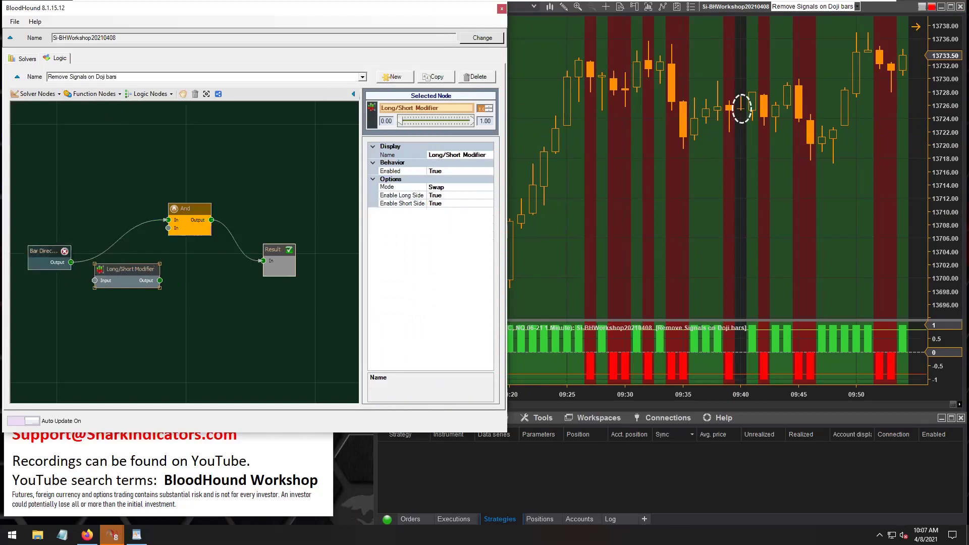
left_click_drag(71, 262, 94, 280)
Step: Wire the Long/Short Modifier into Result, set its Mode to Addition, and check the chart signals
left_click_drag(187, 277, 262, 260)
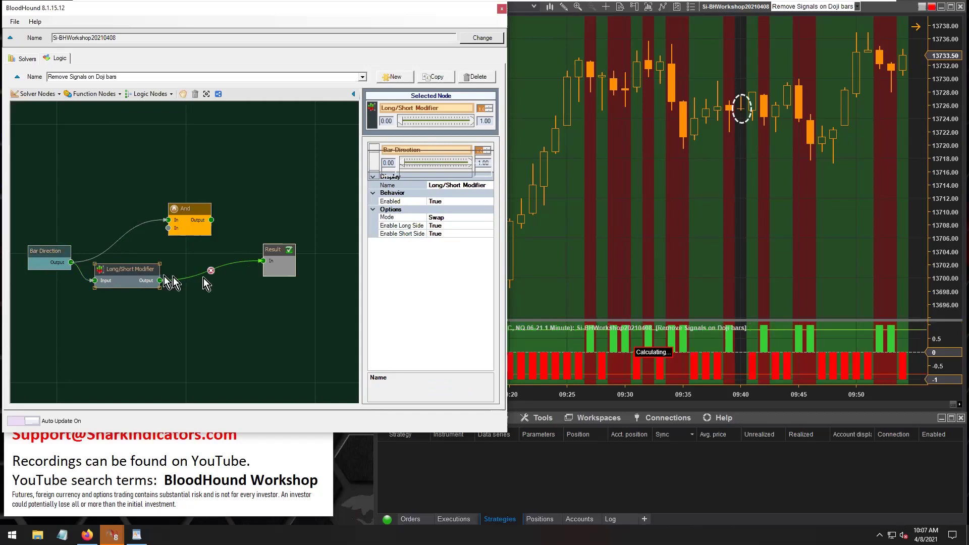
mouse_move(123, 270)
left_mouse_down()
mouse_move(114, 262)
mouse_move(126, 261)
left_mouse_up()
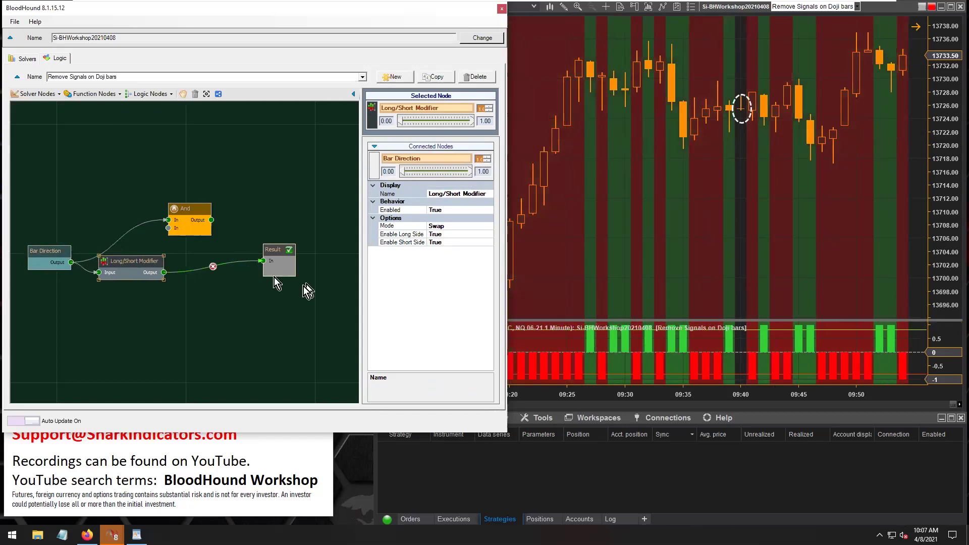
left_click(449, 227)
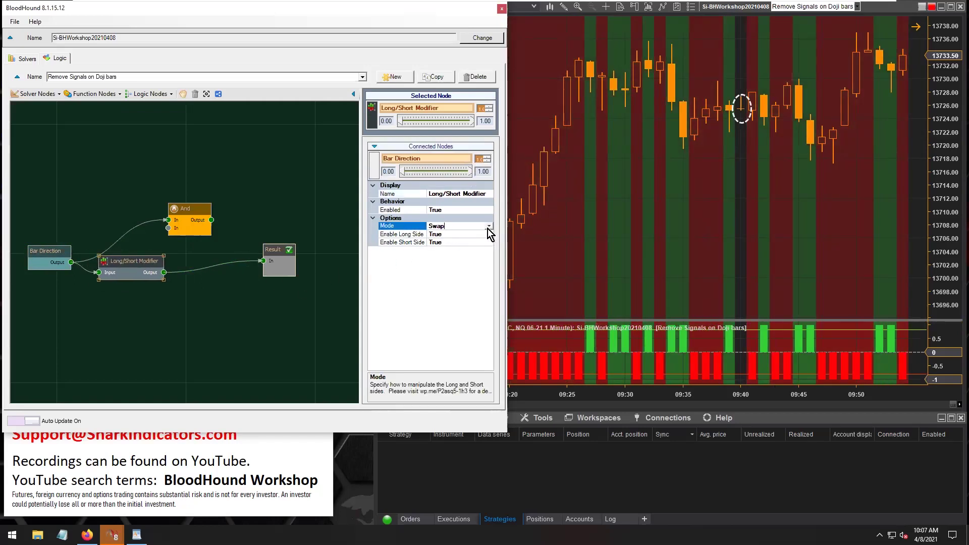
left_click(488, 226)
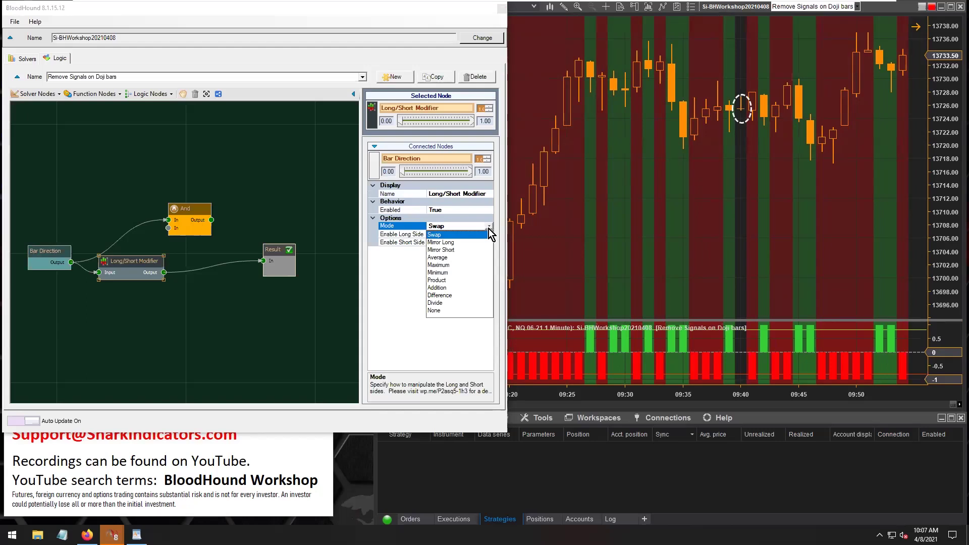
left_click(448, 289)
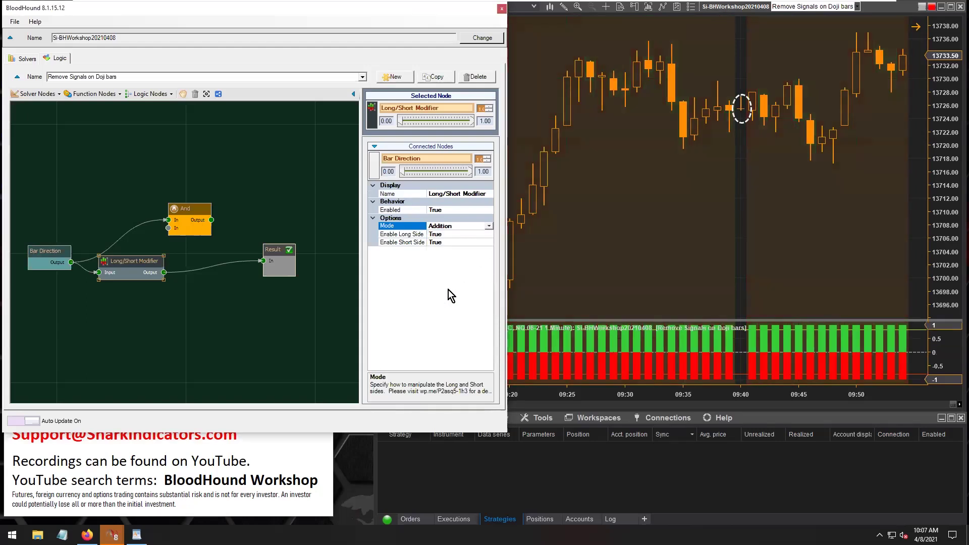
left_click(565, 340)
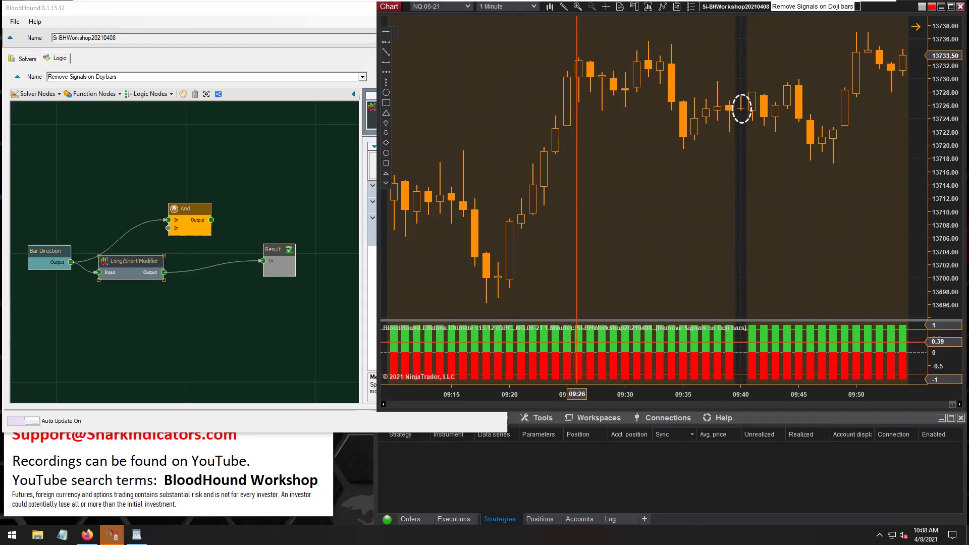
Step: Rename the Long/Short Modifier node to 'Addition'
mouse_move(166, 273)
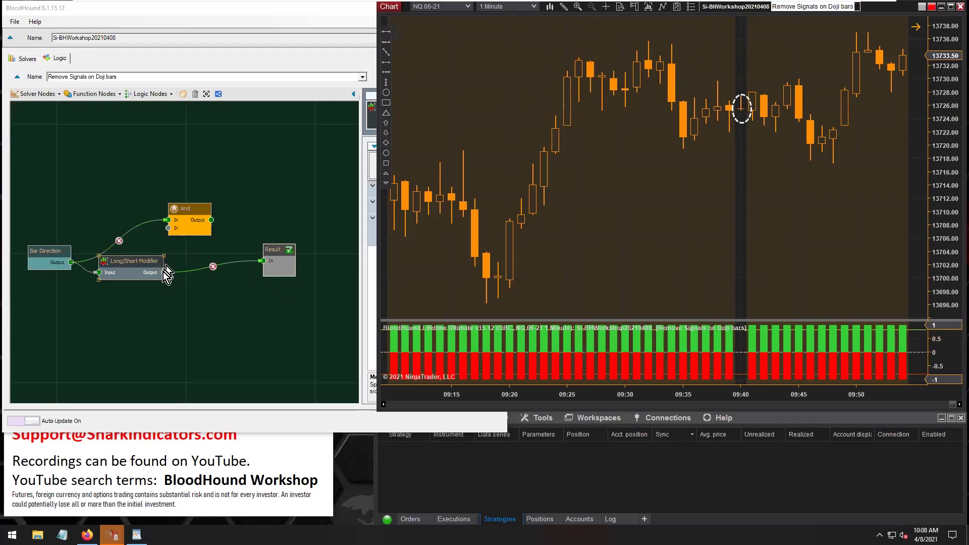
left_click(129, 260)
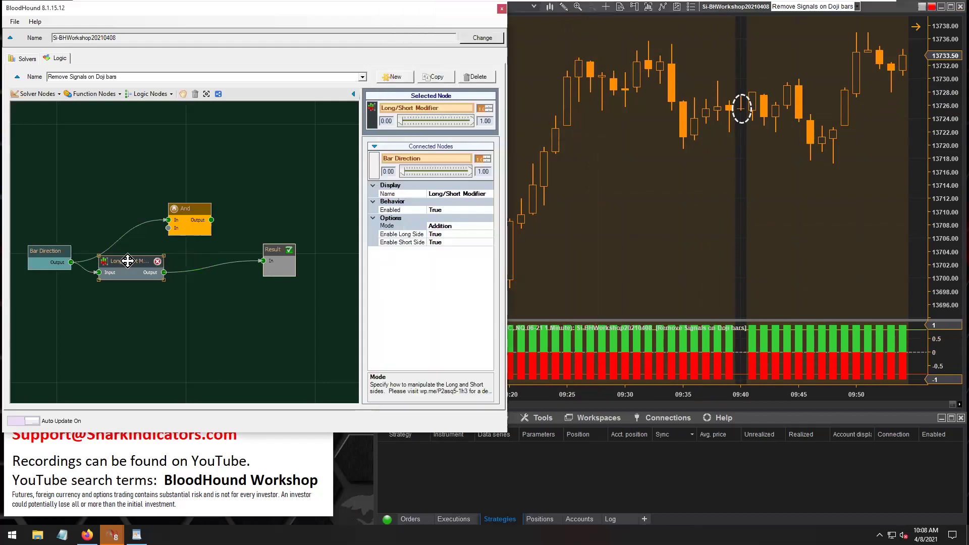
left_click(452, 194)
left_click_drag(485, 194, 419, 201)
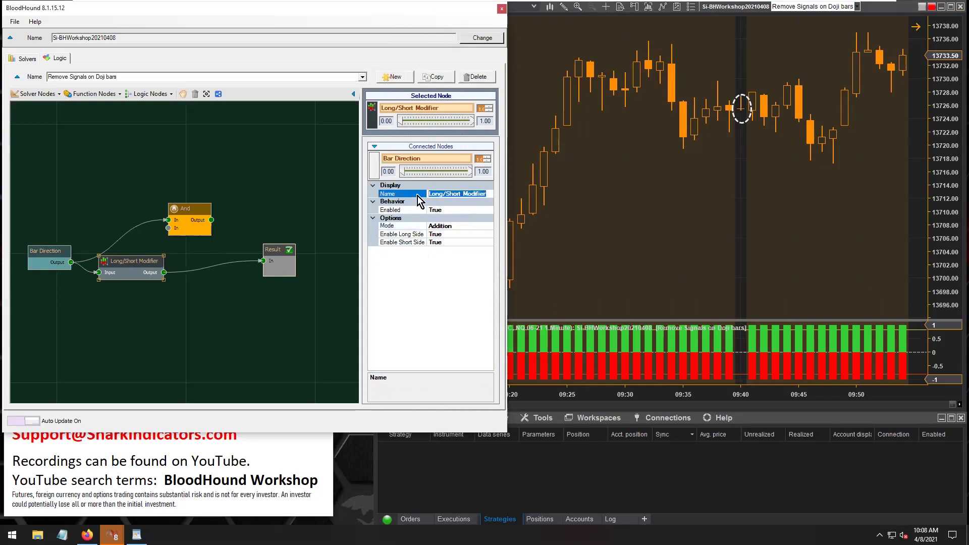
type("Addition")
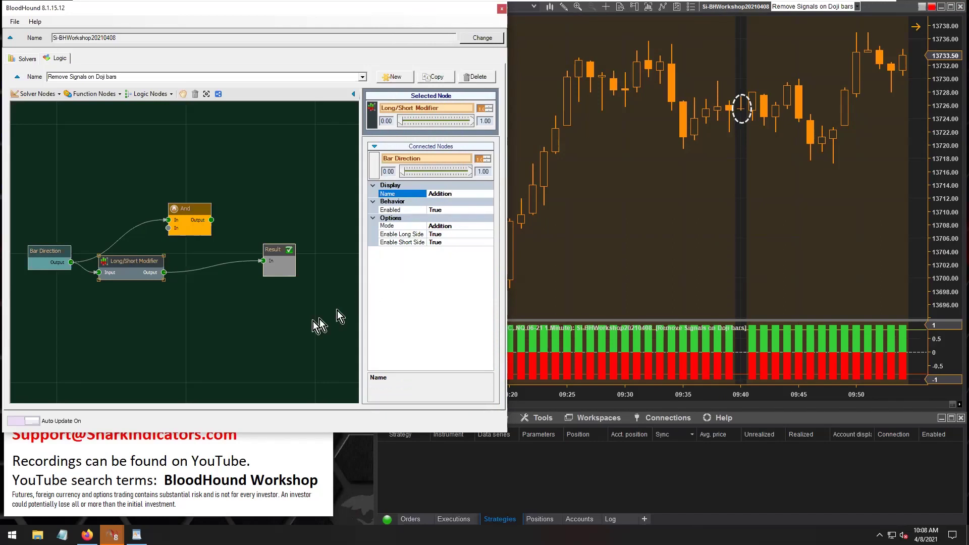
left_click(269, 331)
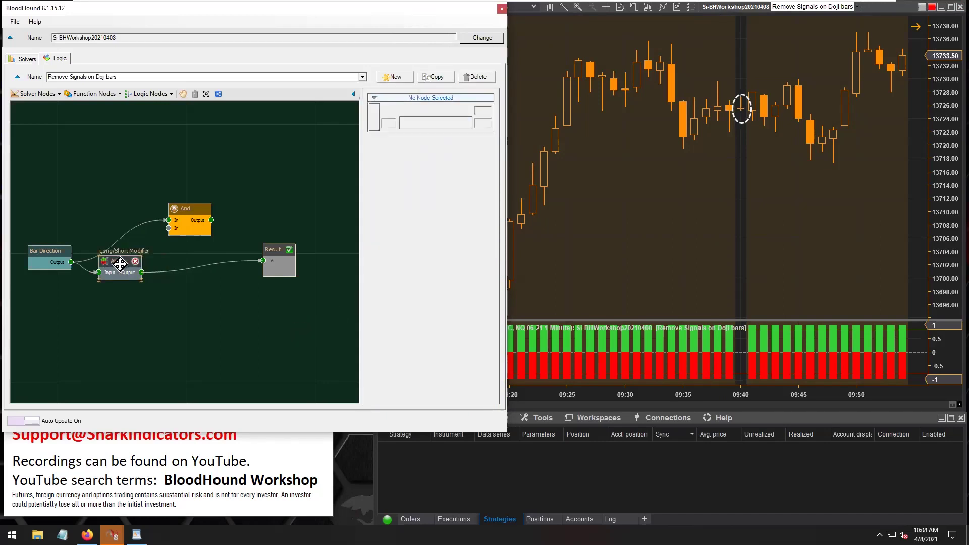
Step: Delete the Bar Direction→And and Addition→Result links, and name the And node 'No Doji filter'
left_click_drag(119, 264, 113, 277)
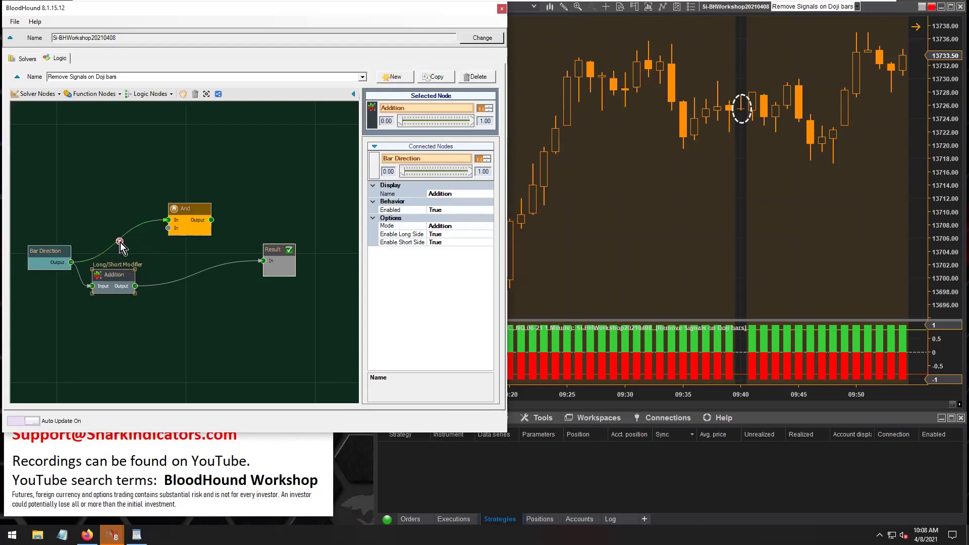
left_click(119, 240)
mouse_move(107, 277)
left_mouse_down()
mouse_move(106, 256)
mouse_move(168, 220)
mouse_move(262, 261)
left_mouse_up()
left_click(197, 262)
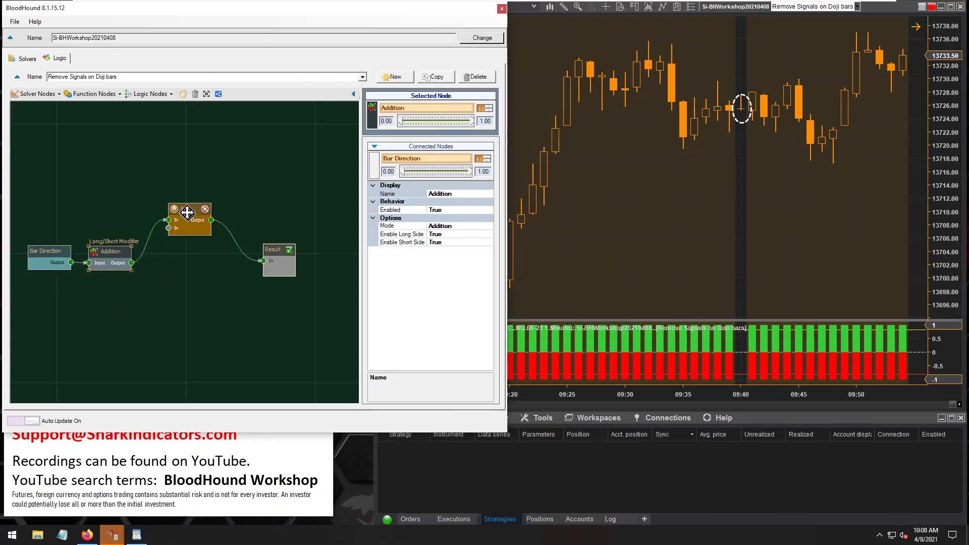
left_click_drag(188, 218, 191, 219)
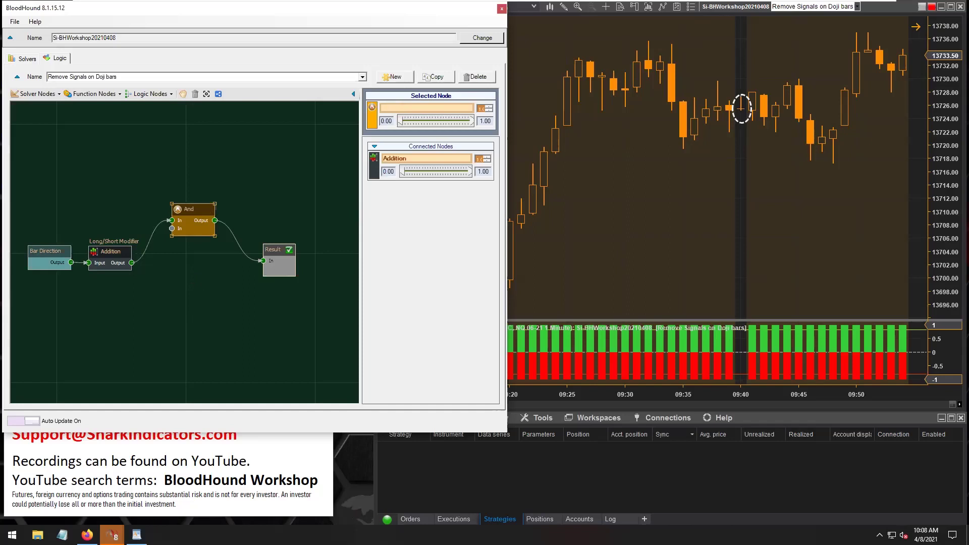
type("No Doji filter")
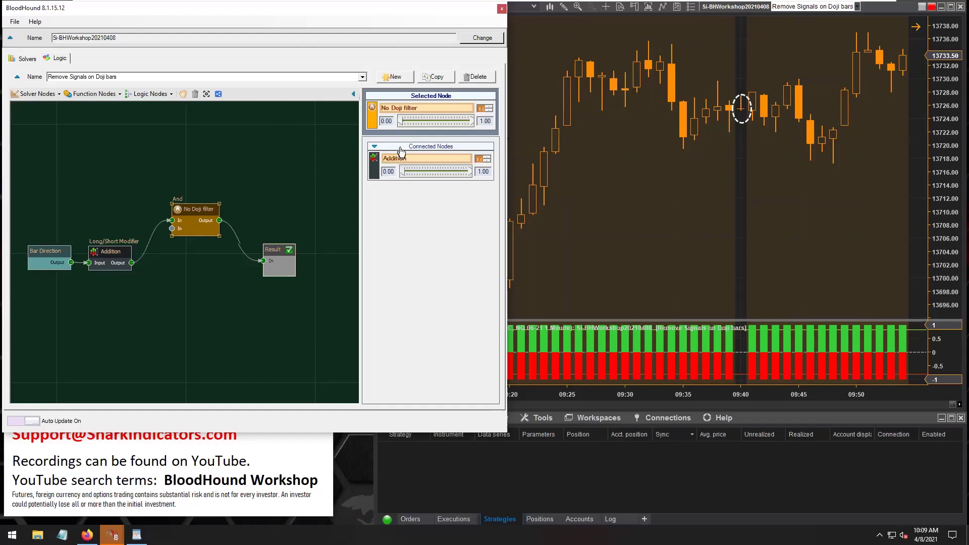
Step: Move the node chain lower on the canvas, shifting Result and No Doji filter right
left_click_drag(190, 209, 191, 202)
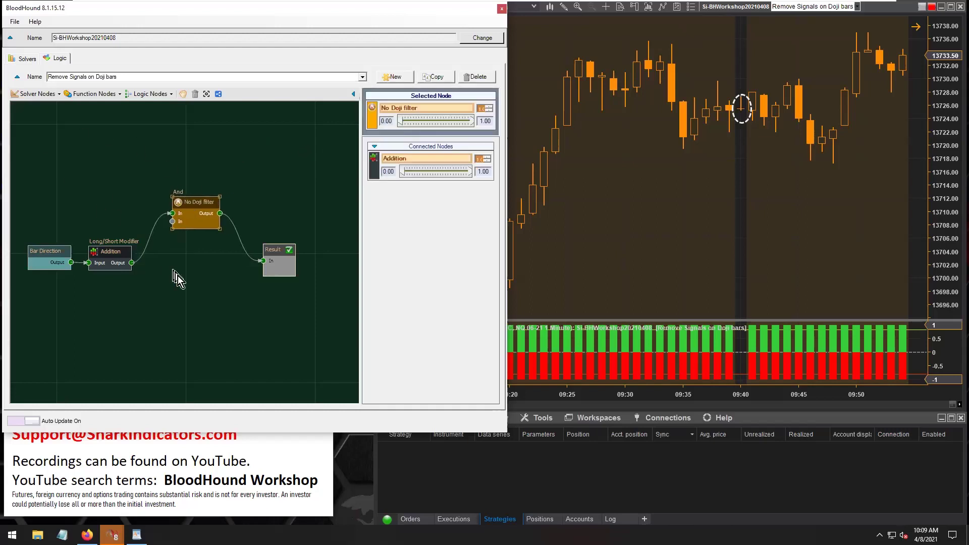
left_click_drag(176, 278, 28, 199)
left_click_drag(184, 210, 199, 287)
left_click(242, 262)
left_click_drag(271, 249, 298, 255)
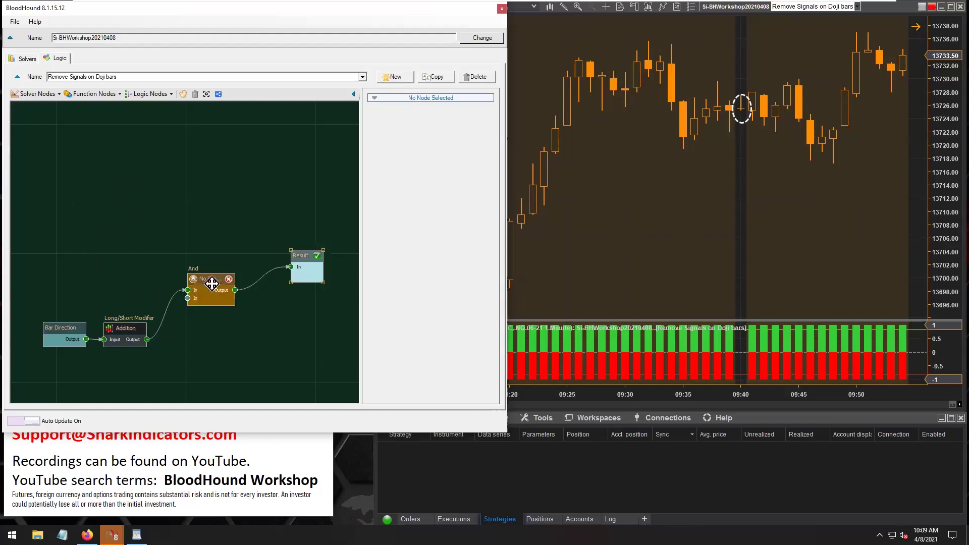
left_click_drag(205, 279, 212, 277)
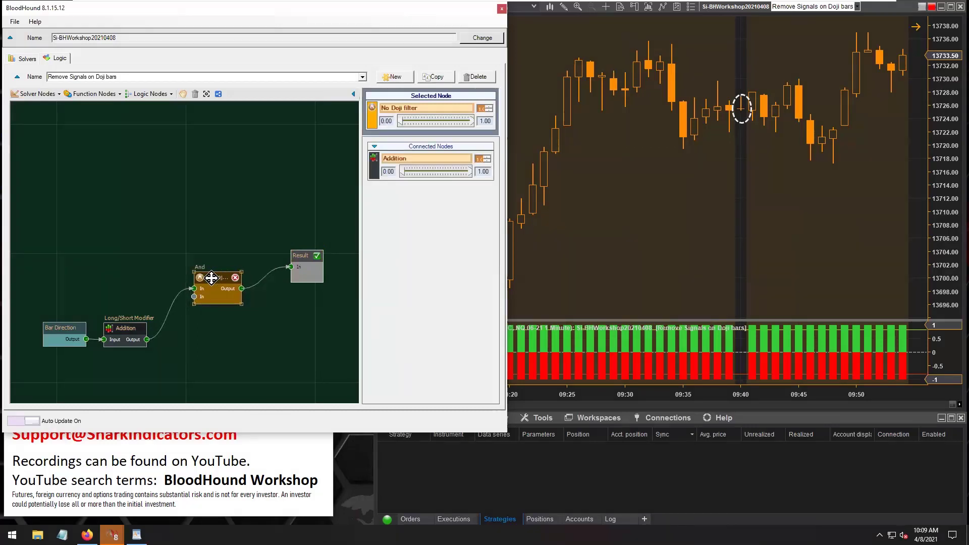
Step: Line up the No Doji filter node and the Result node side by side
left_click_drag(211, 278, 211, 277)
mouse_move(222, 279)
left_click_drag(215, 278, 226, 264)
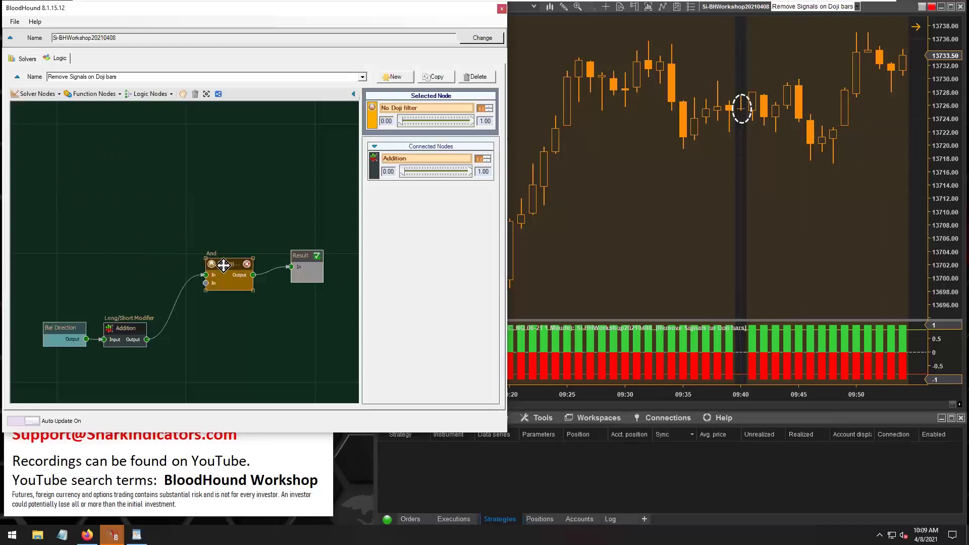
left_click_drag(223, 265, 226, 265)
left_click(303, 263)
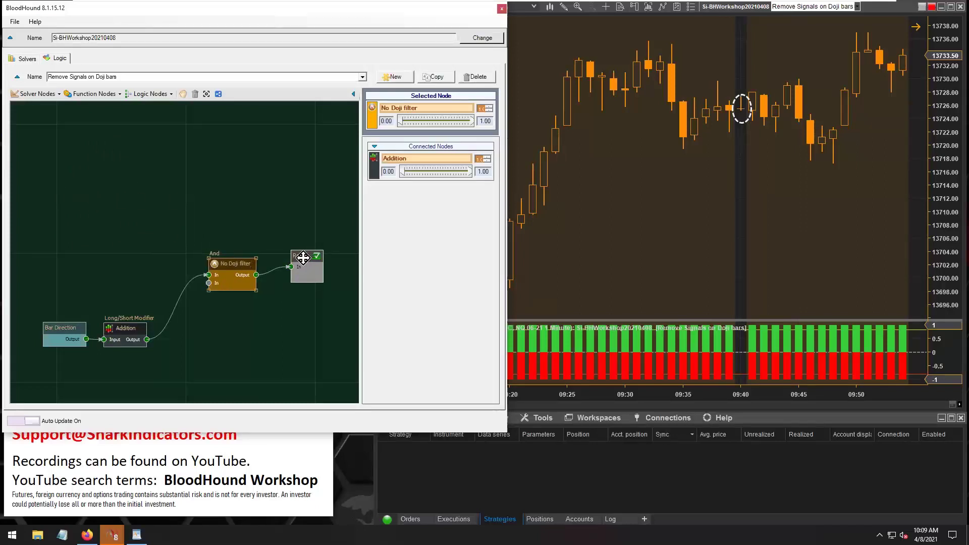
left_click_drag(301, 258, 292, 264)
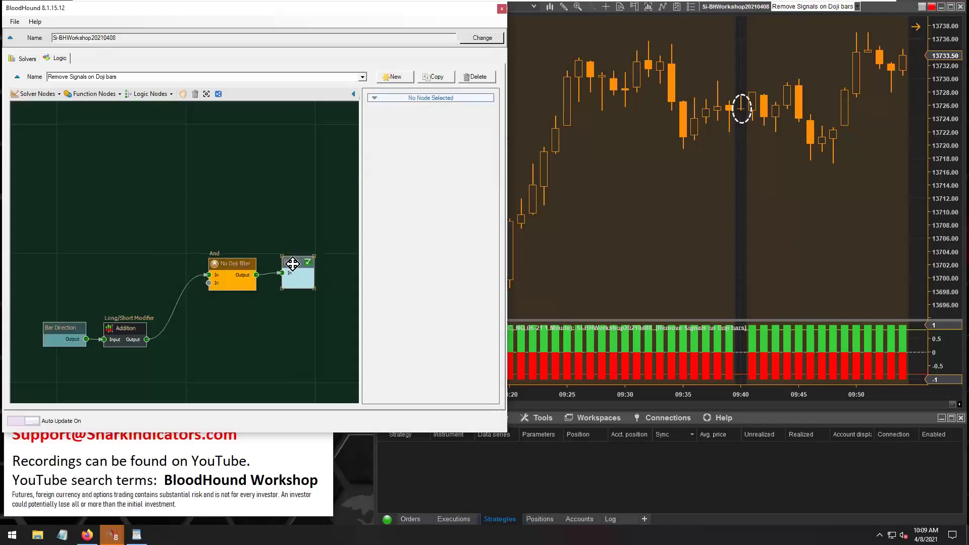
left_click(227, 266)
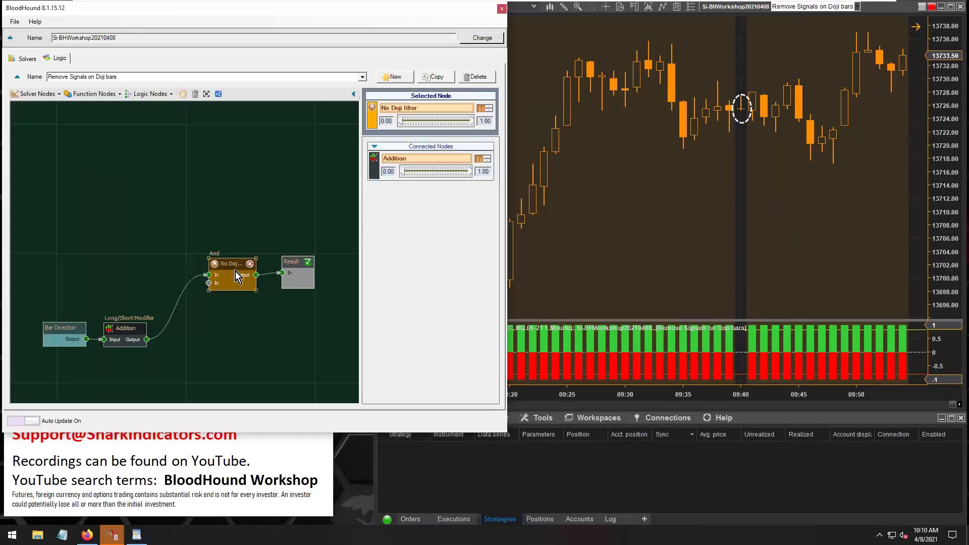
Step: Marquee-select Bar Direction and Addition together to align them with the chain
left_click_drag(146, 385, 64, 333)
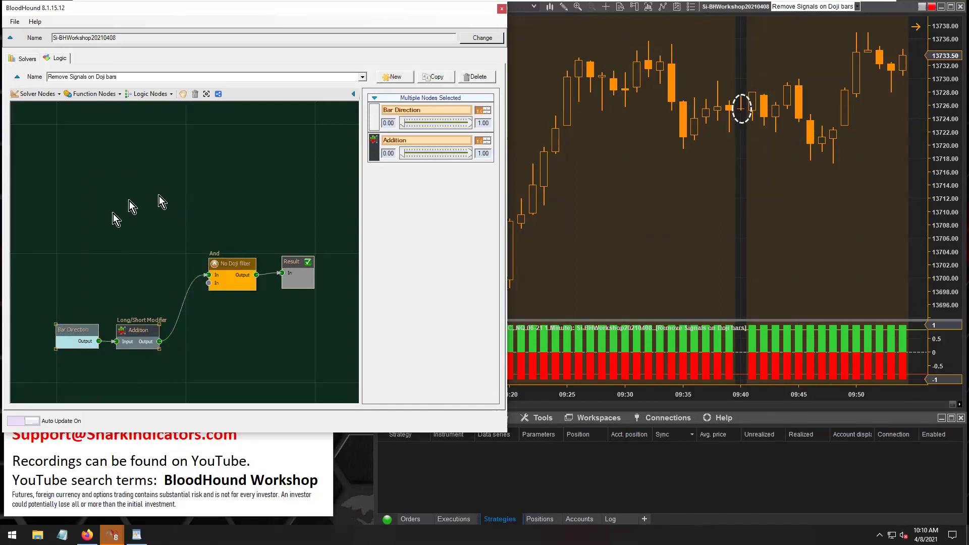
left_click(288, 262)
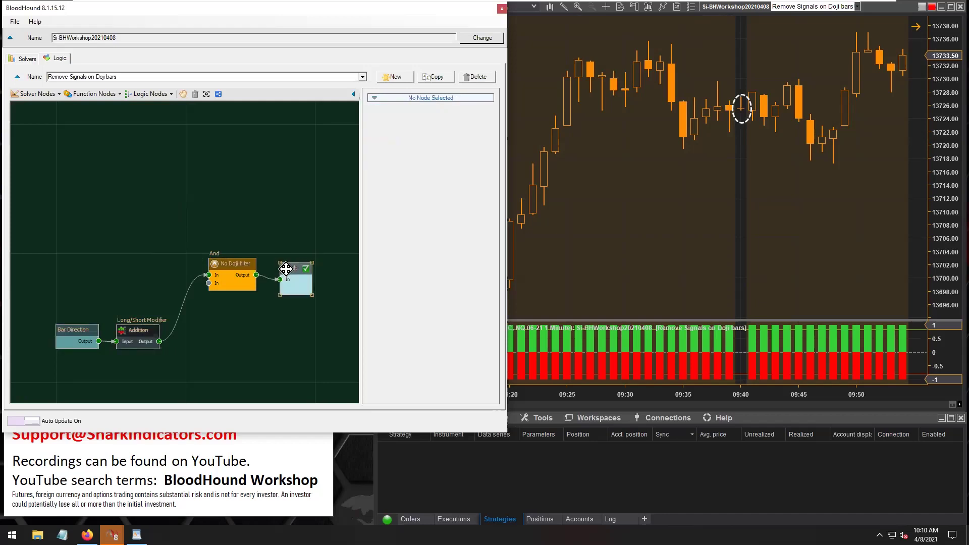
left_click_drag(241, 326, 63, 320)
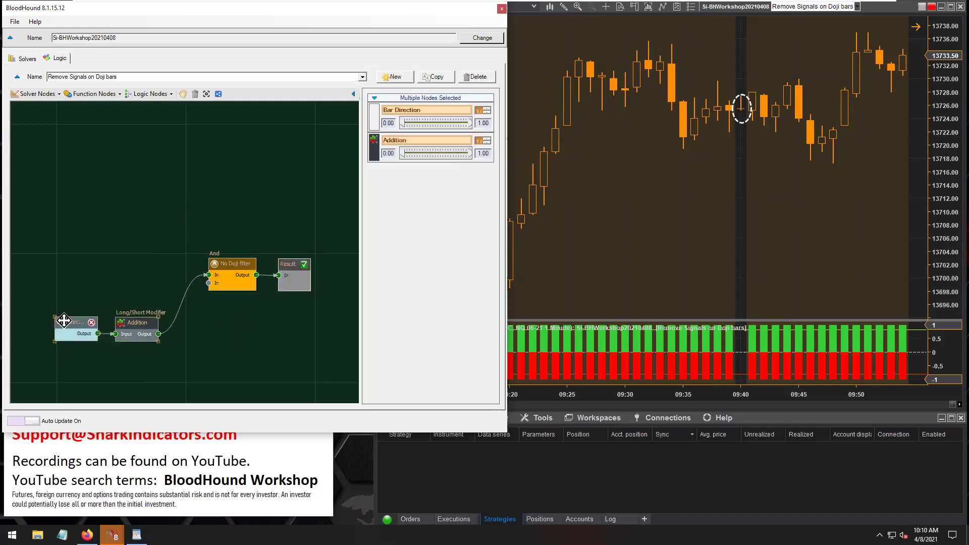